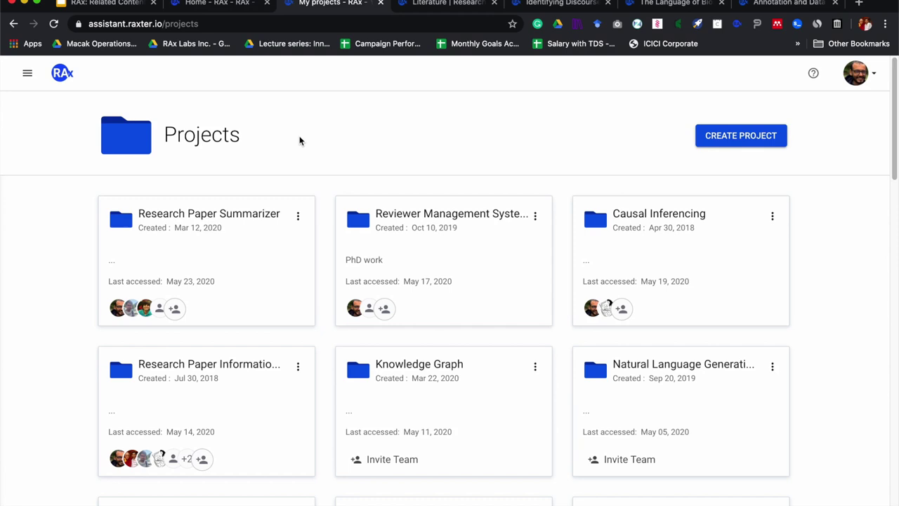
- Switch to the Research Paper Summarizer literature list and scroll through its five tagged papers
click(430, 6)
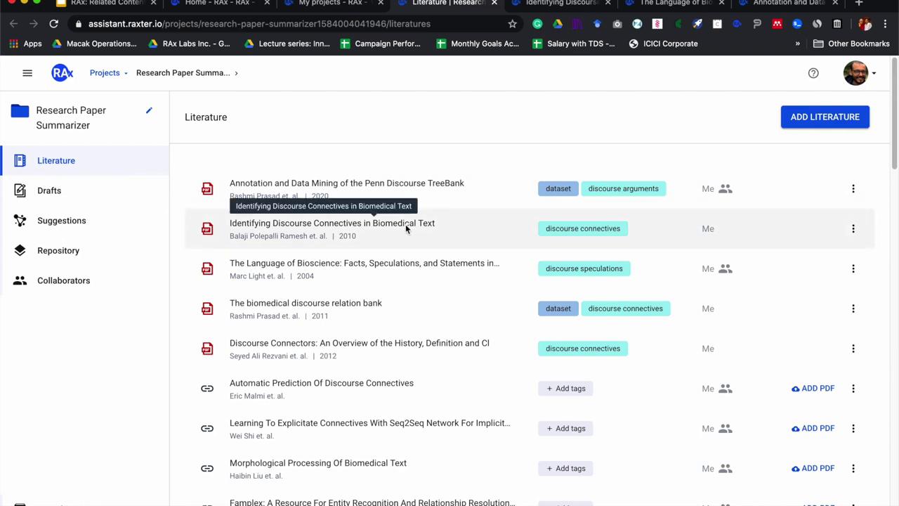
scroll(419, 280, down, 1)
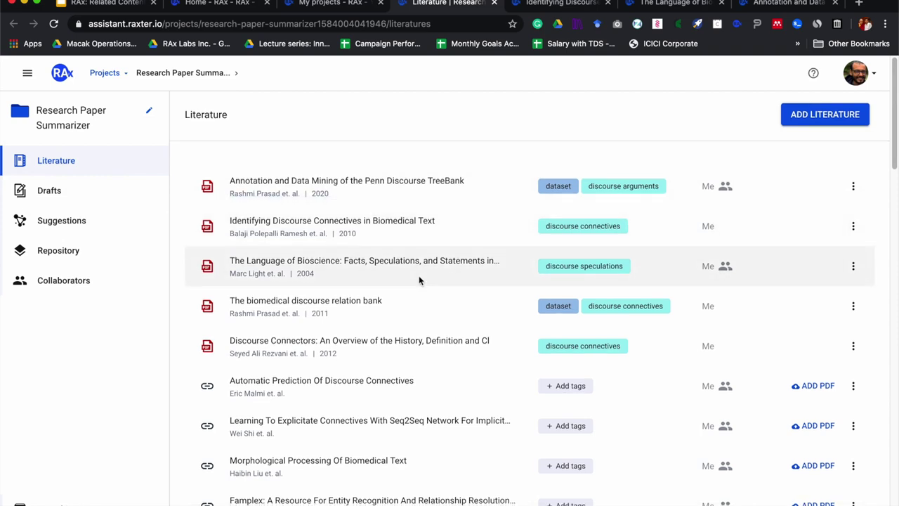
scroll(418, 279, down, 2)
scroll(419, 279, up, 2)
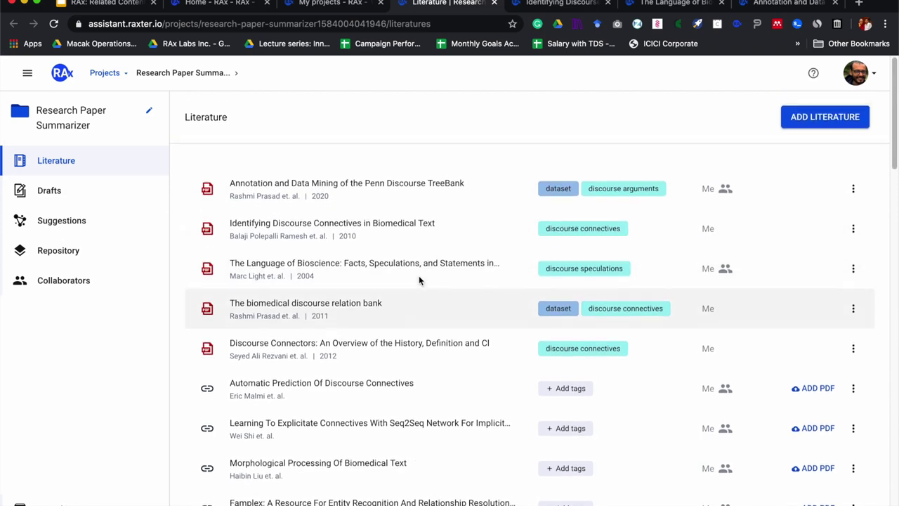
- Open the Identifying Discourse Connectives paper and select the 'Automatically identifying discourse connectives' Introduction paragraph
click(534, 5)
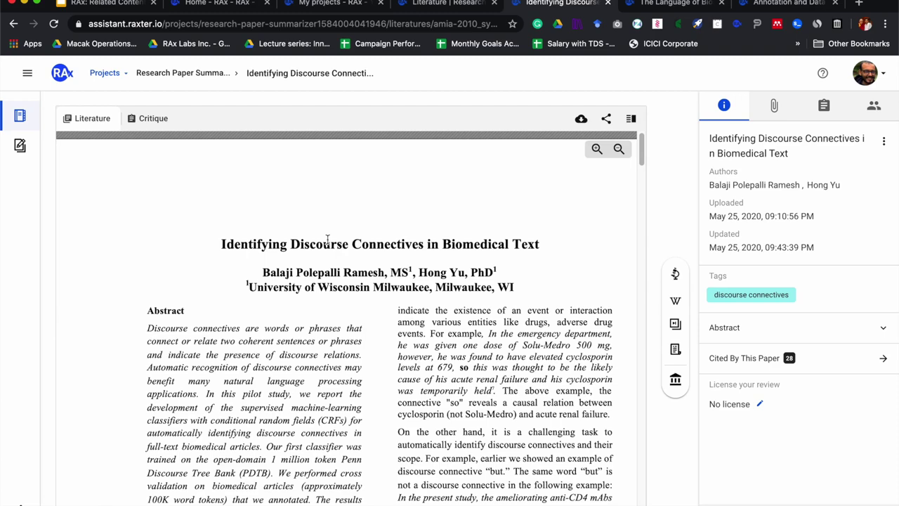
scroll(328, 239, down, 10)
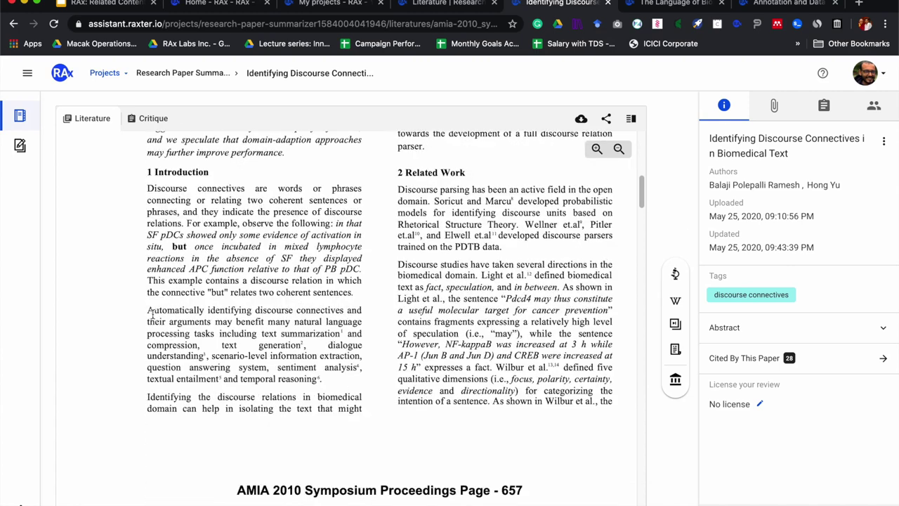
drag(148, 314, 301, 377)
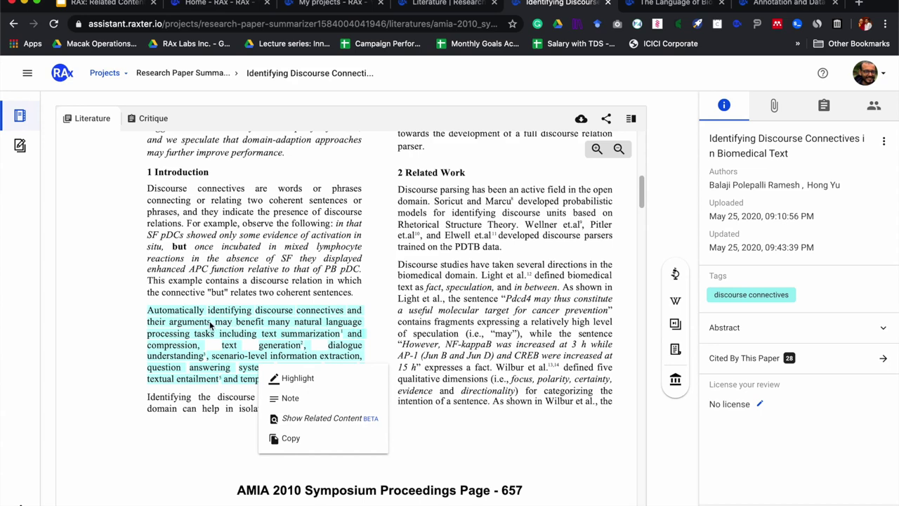
- Show related content for the selected Introduction passage
click(325, 419)
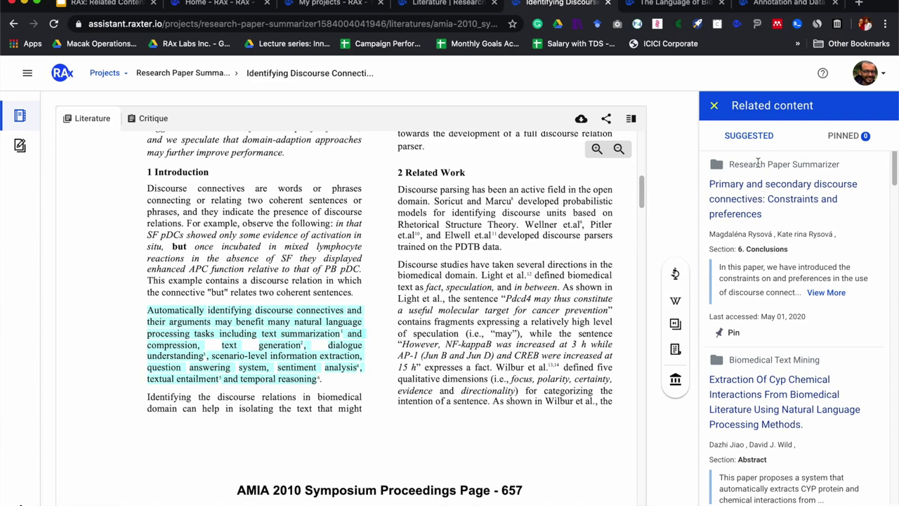
- Review the first suggestion's snippet and pin 'Primary and secondary discourse connectives' to the passage
click(732, 167)
drag(732, 167, 827, 200)
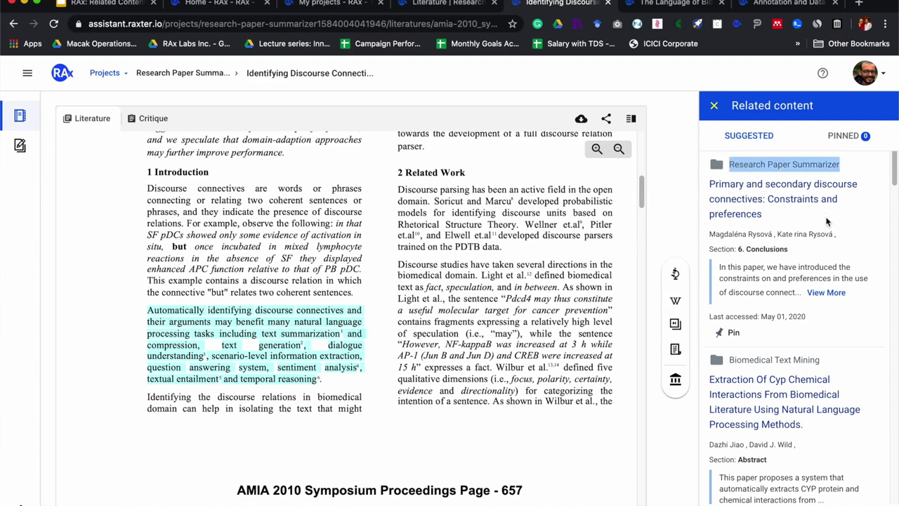
click(825, 292)
scroll(827, 307, down, 1)
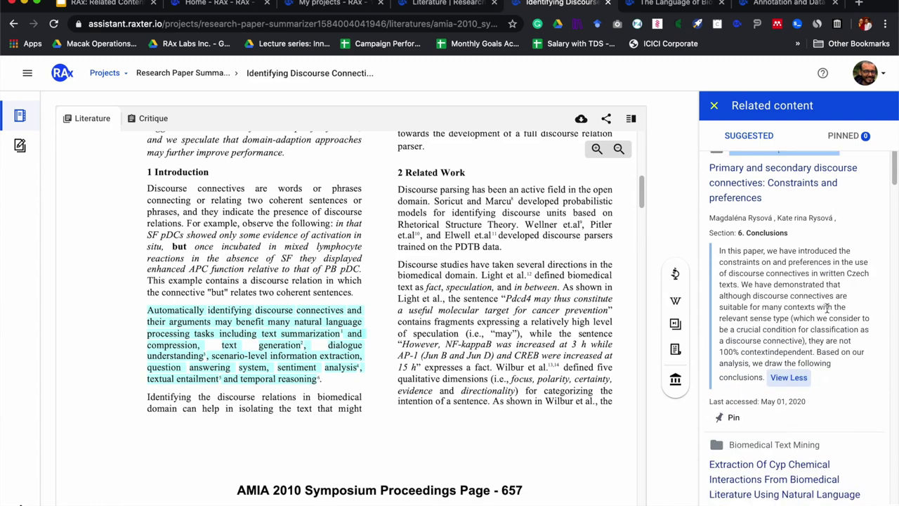
scroll(827, 309, down, 1)
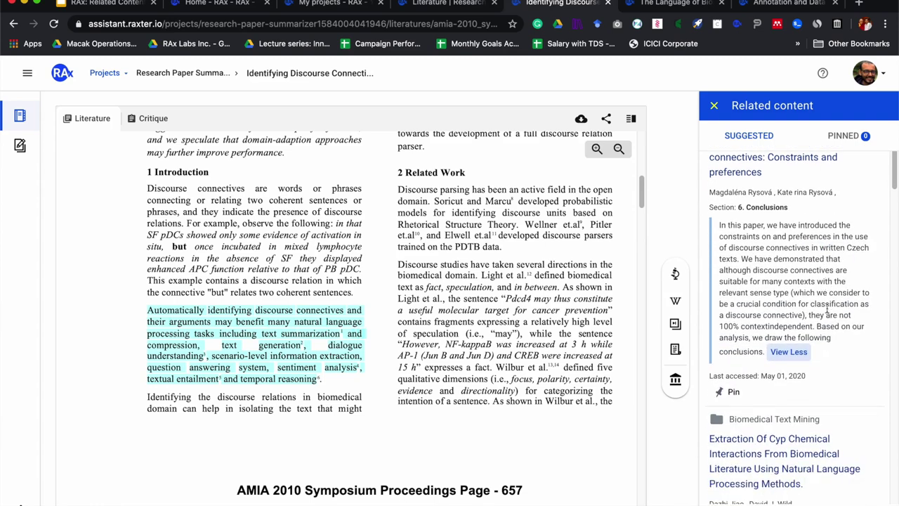
drag(729, 247, 808, 248)
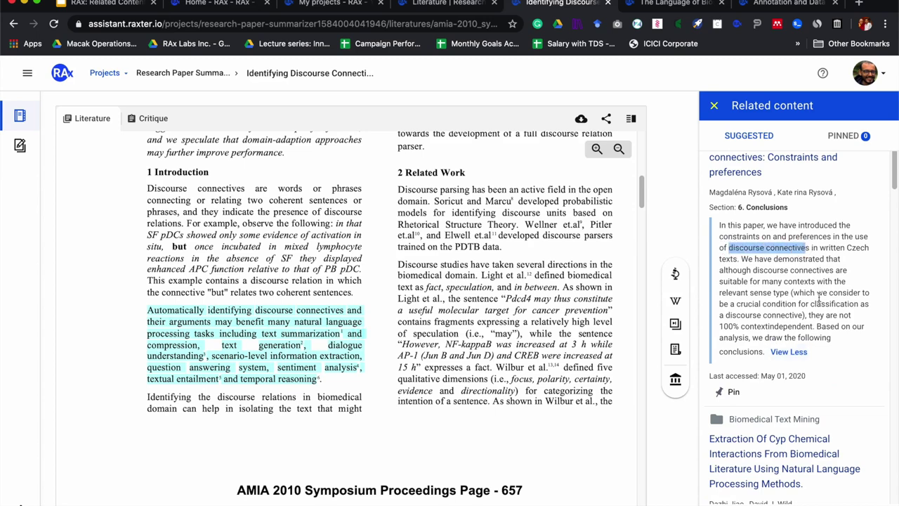
click(732, 392)
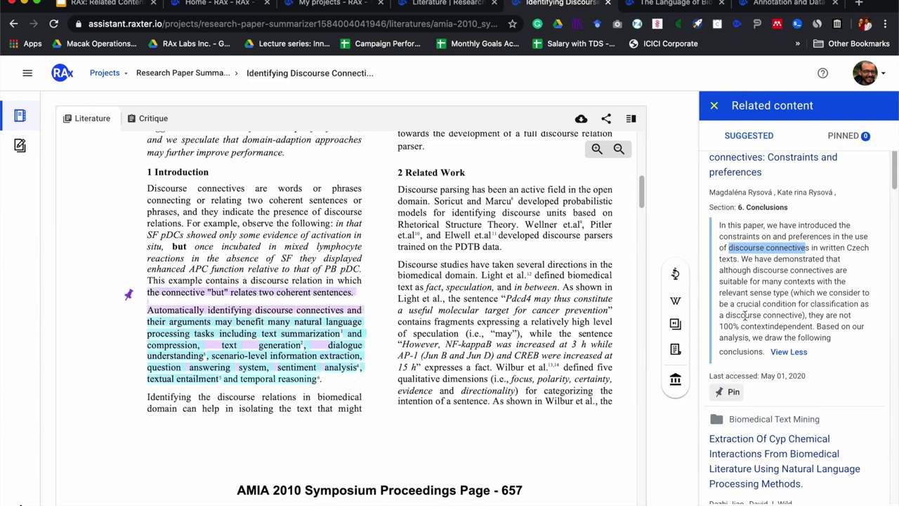
scroll(744, 315, down, 5)
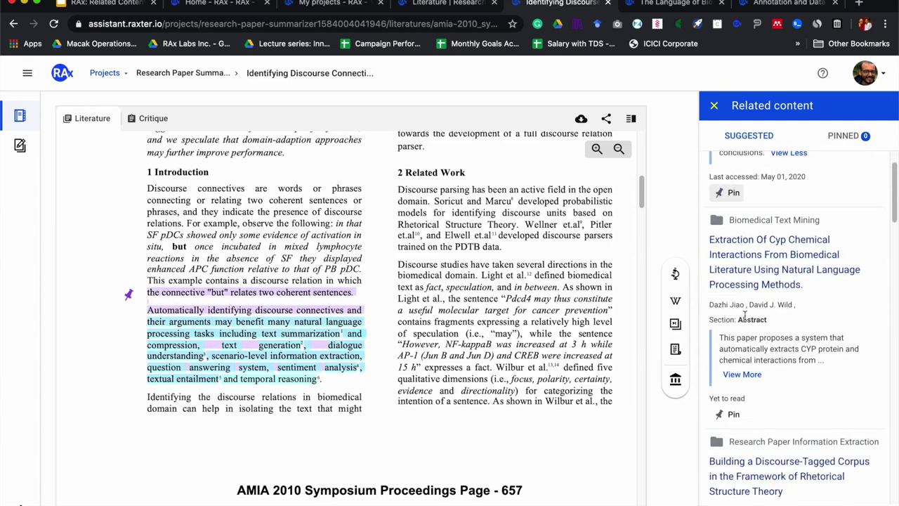
click(733, 163)
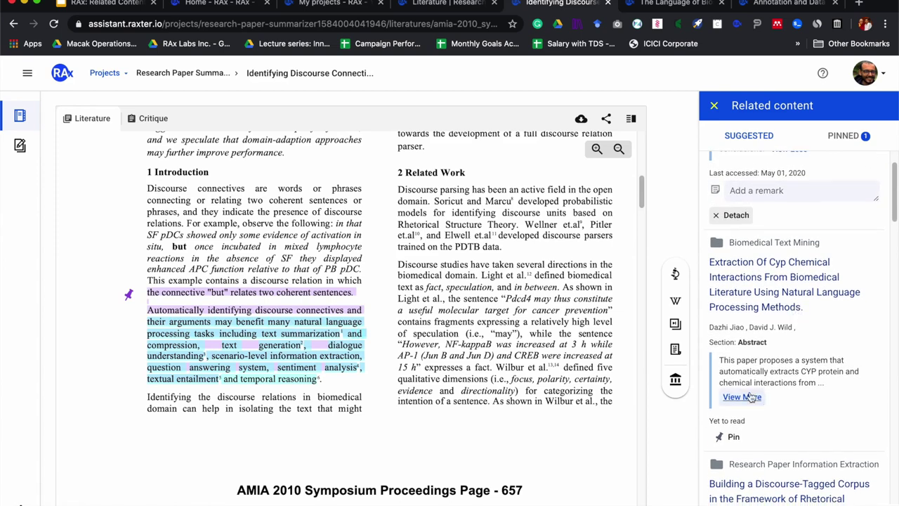
- Expand the Cyp Chemical paper's abstract and highlight its Biomedical Text Mining project name
click(743, 396)
scroll(750, 389, down, 5)
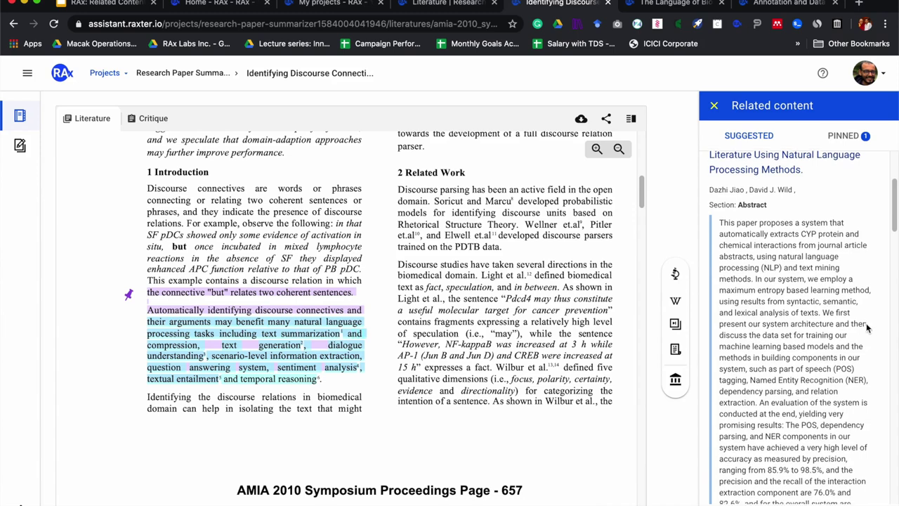
scroll(859, 325, up, 1)
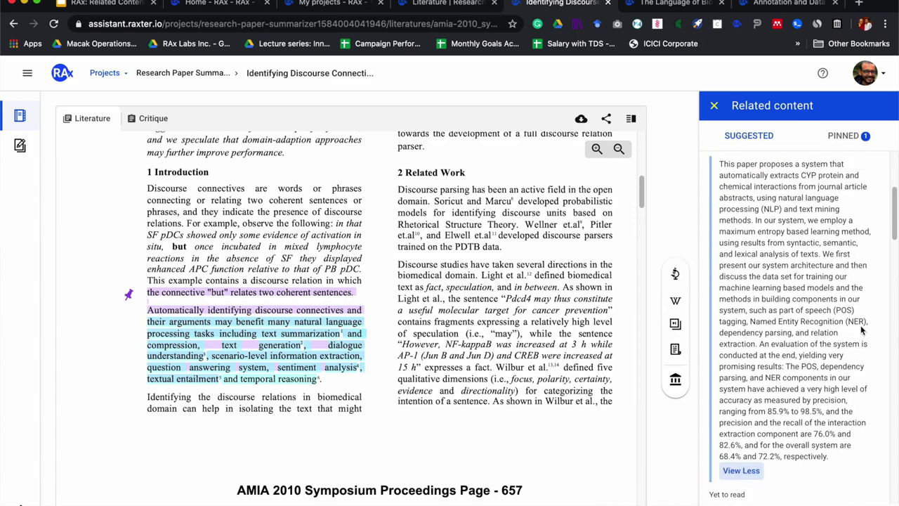
scroll(859, 330, up, 1)
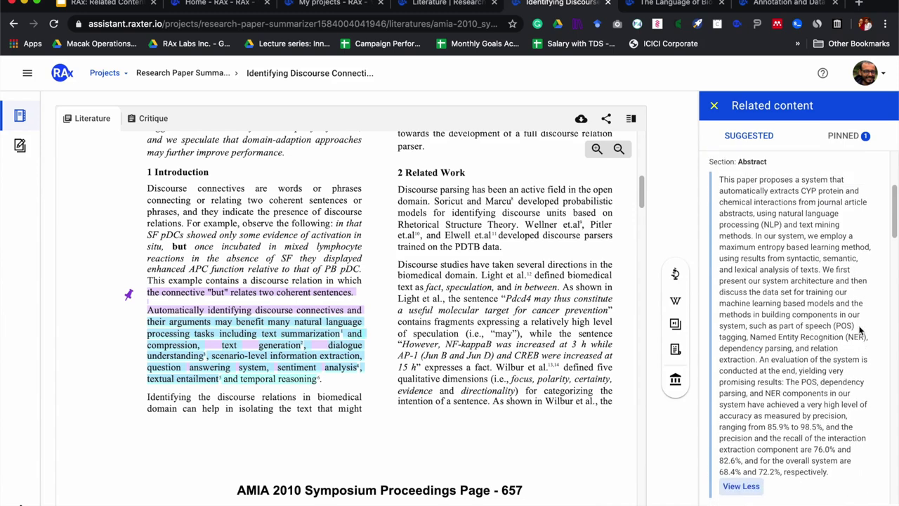
scroll(779, 273, up, 5)
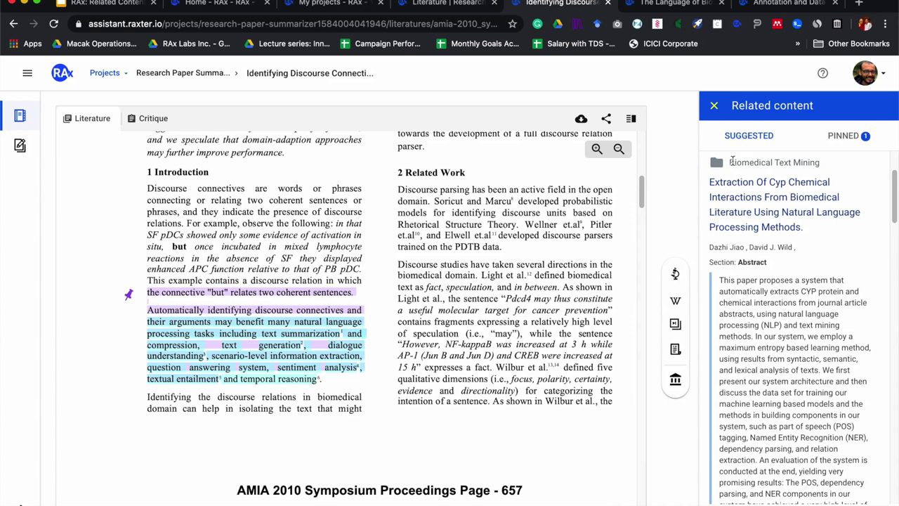
drag(731, 162, 822, 170)
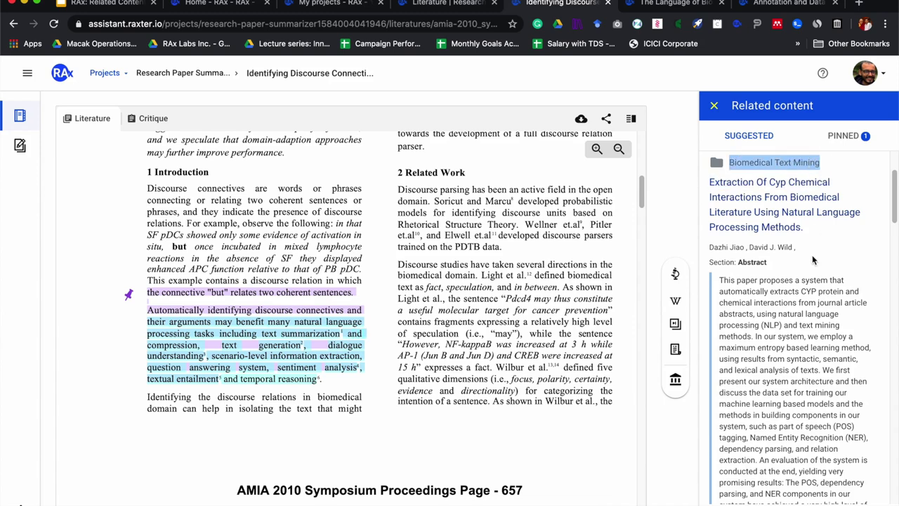
scroll(811, 261, down, 10)
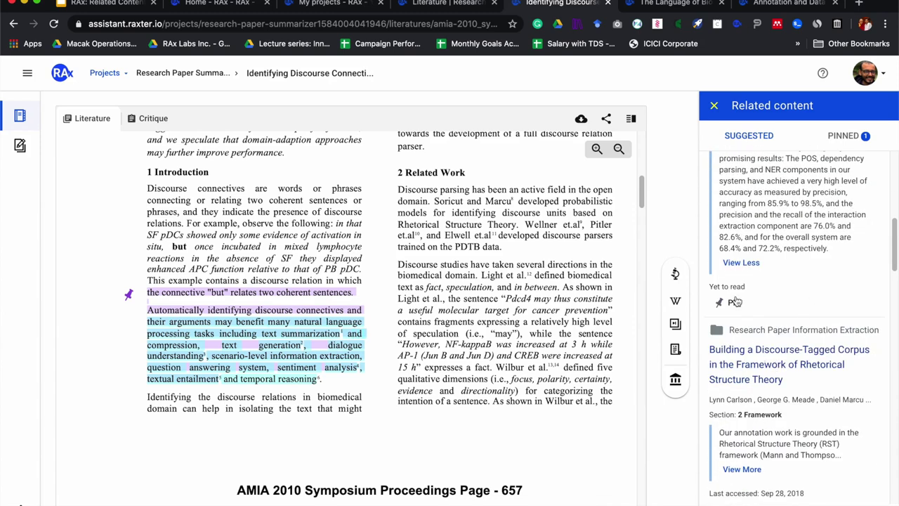
scroll(838, 249, down, 5)
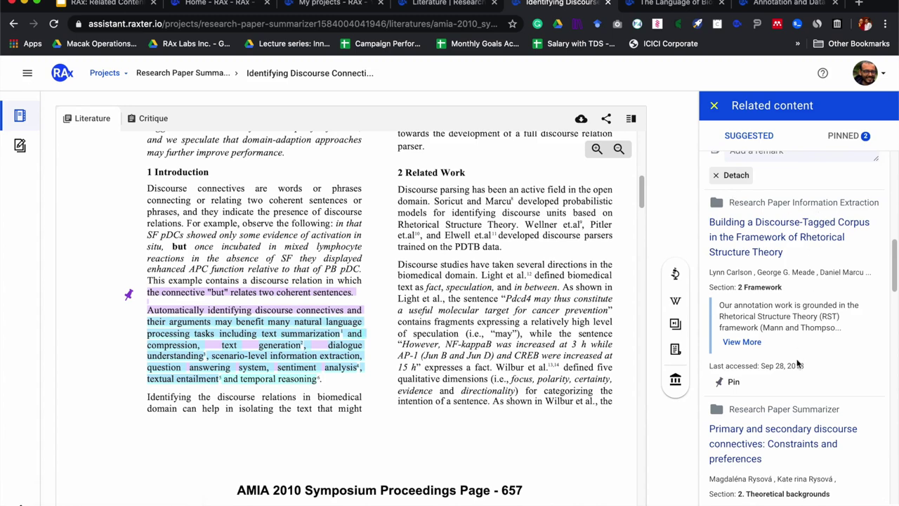
- Pin the Discourse-Tagged Corpus Framework and Discussion excerpts, then close the Related content panel
click(735, 382)
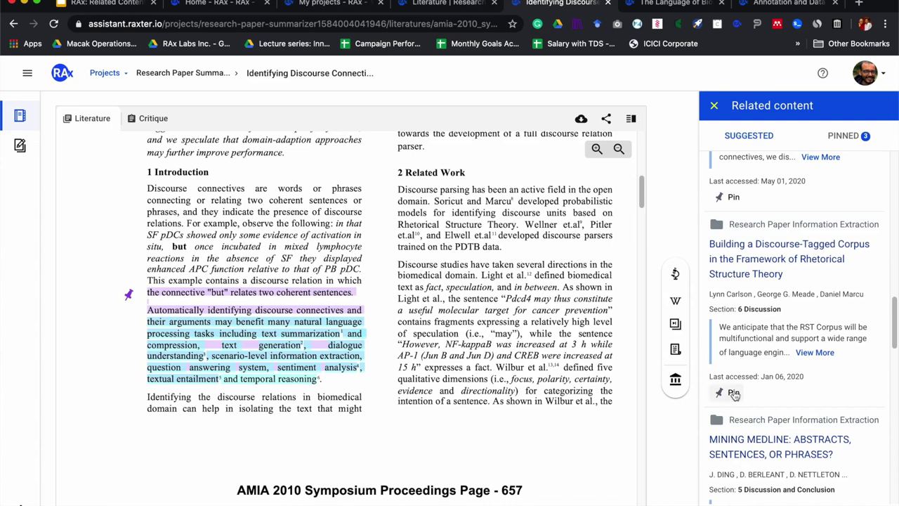
click(734, 393)
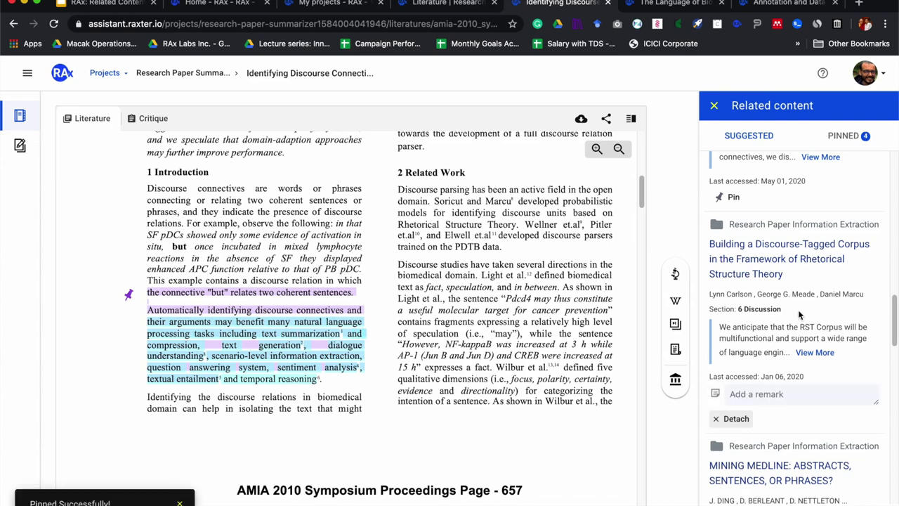
click(803, 353)
scroll(803, 353, down, 1)
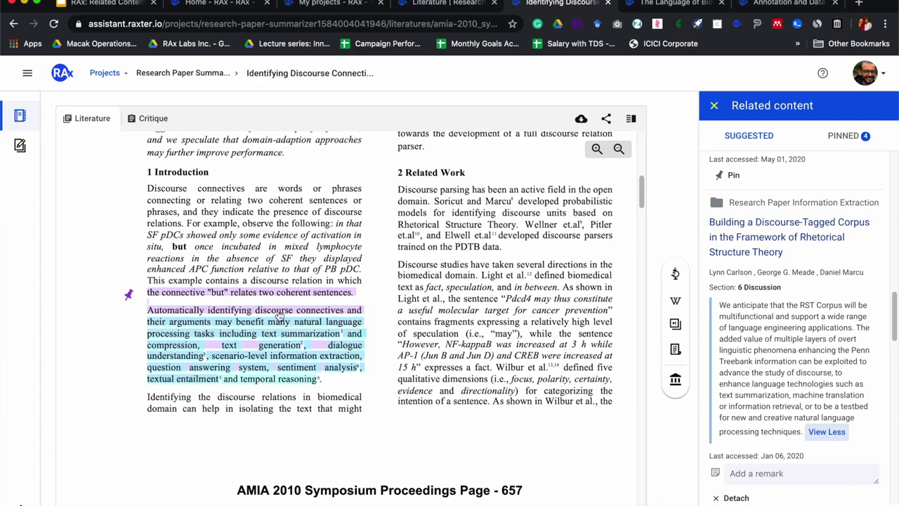
click(714, 106)
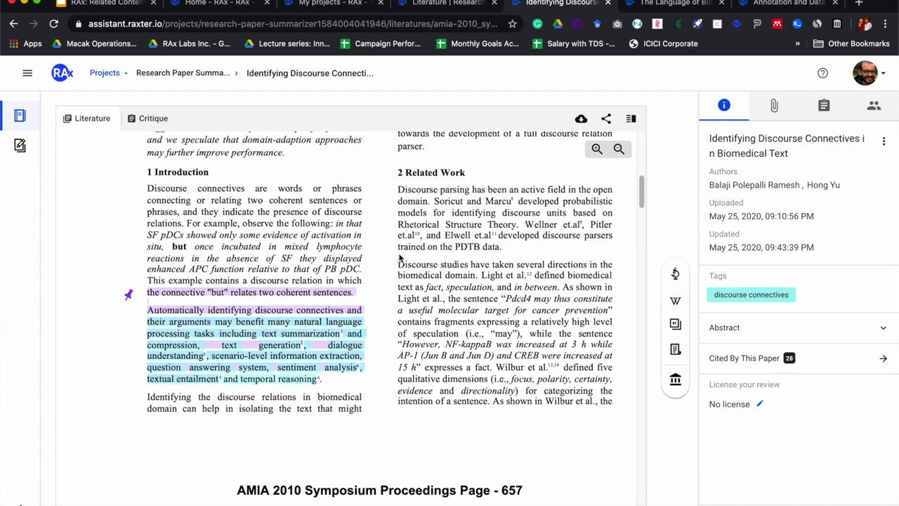
- Review the Introduction highlight's pinned items, then return to the Related Content use-cases deck
click(130, 295)
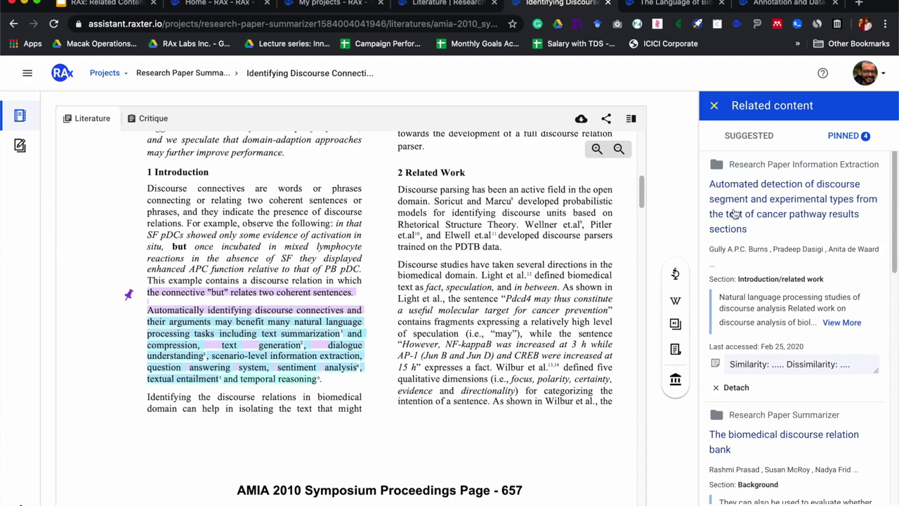
scroll(764, 191, down, 1)
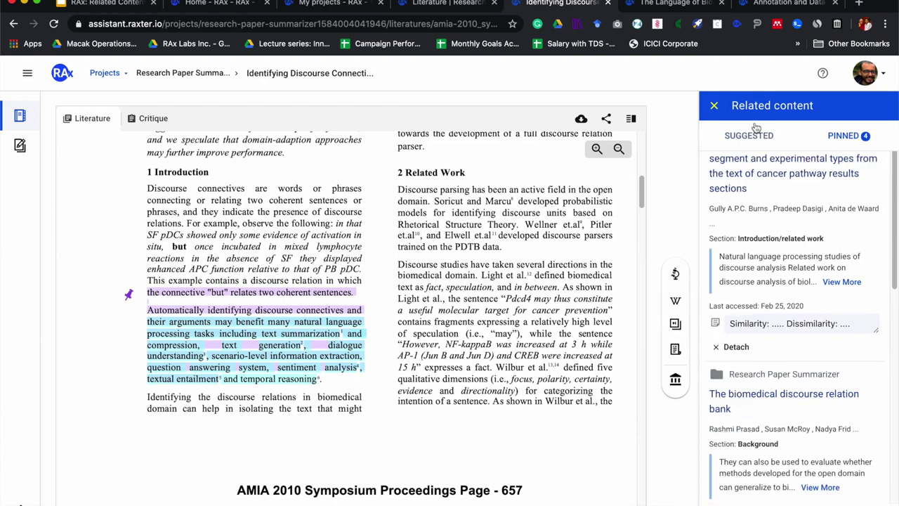
click(715, 106)
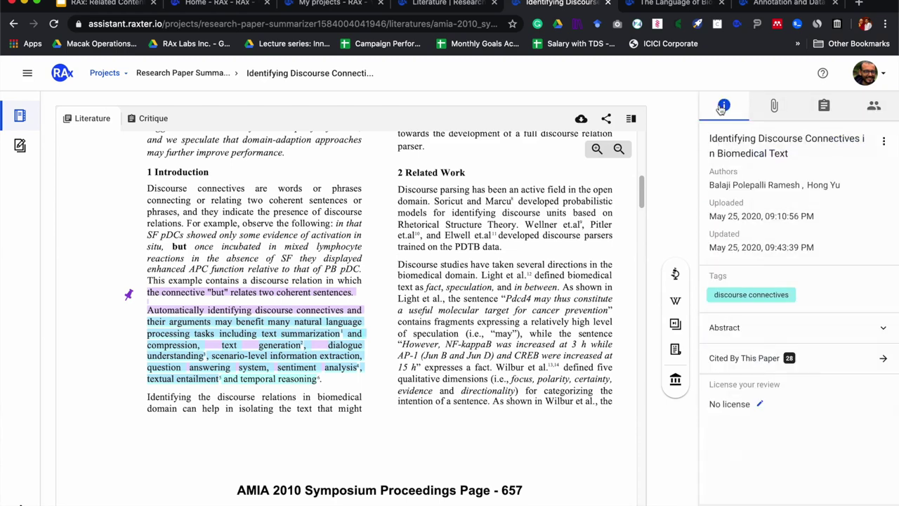
click(105, 3)
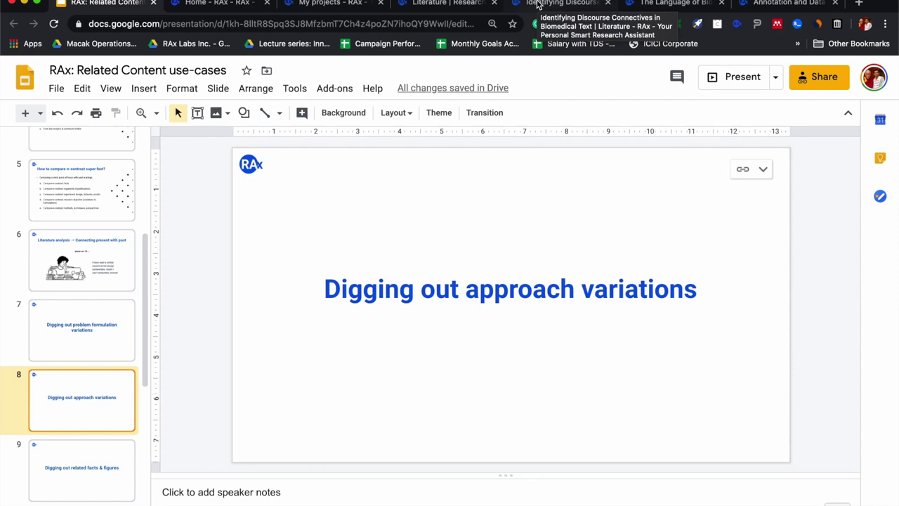
- Open The Language of Bioscience paper and select the 'Again the results are preliminary' paragraph
click(641, 4)
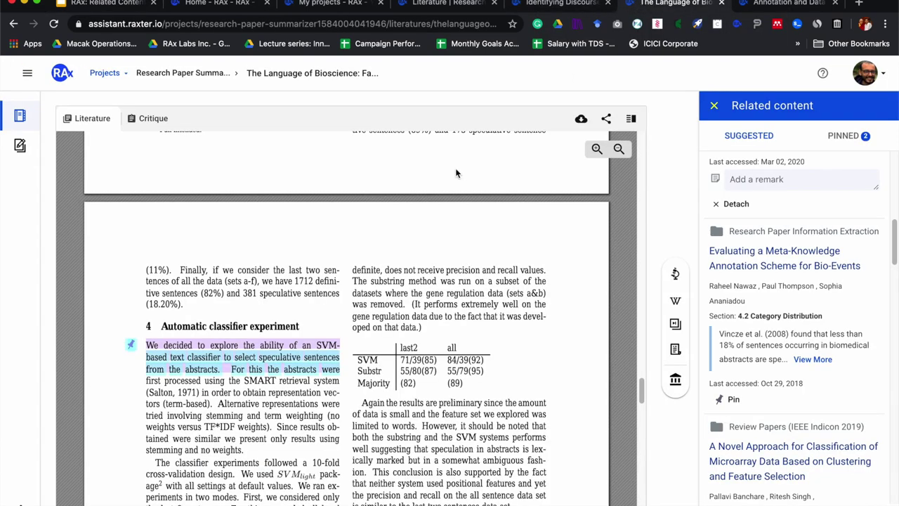
scroll(491, 179, up, 2)
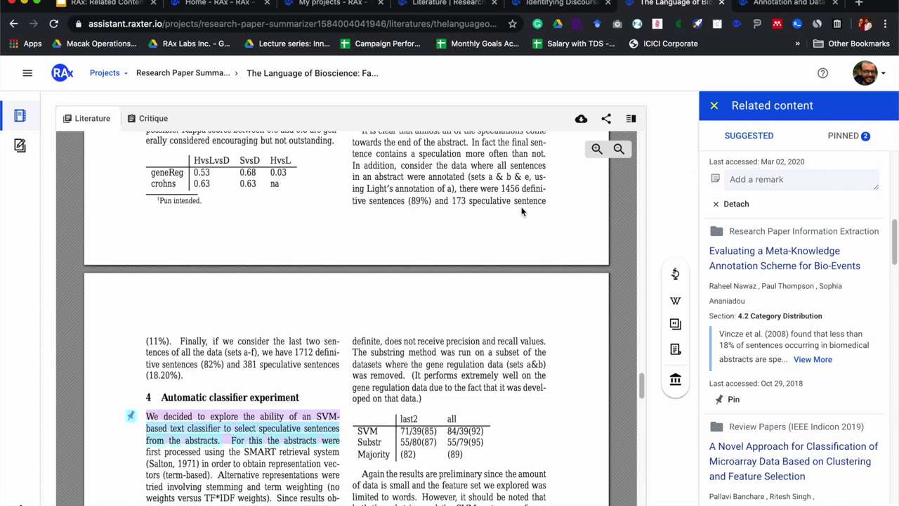
key(ctrl+Tab)
scroll(370, 293, down, 5)
key(ctrl+shift+Tab)
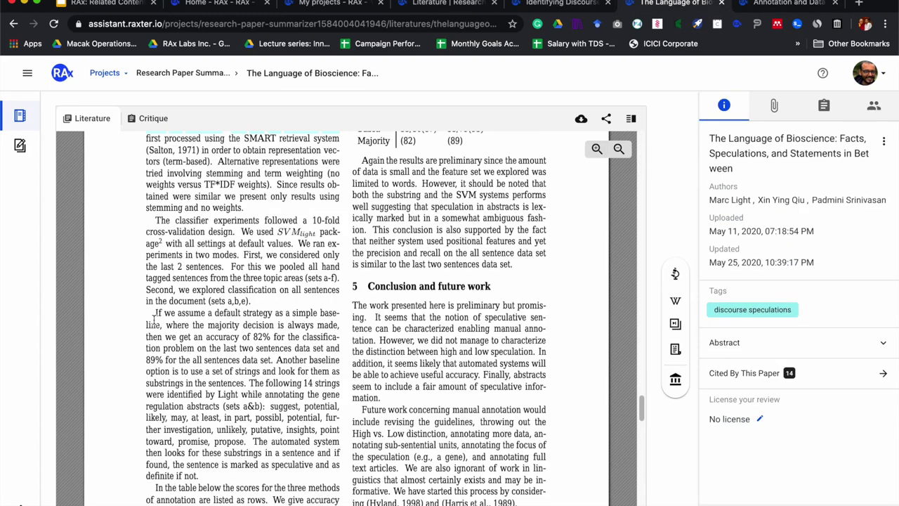
scroll(153, 323, up, 1)
drag(361, 176, 508, 280)
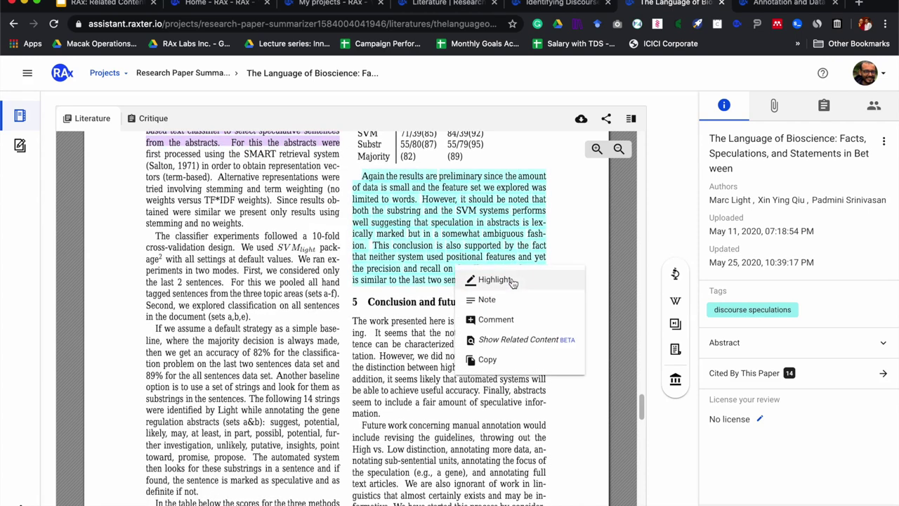
- Show related content for the paragraph and pin the Classification results suggestion to it
click(511, 340)
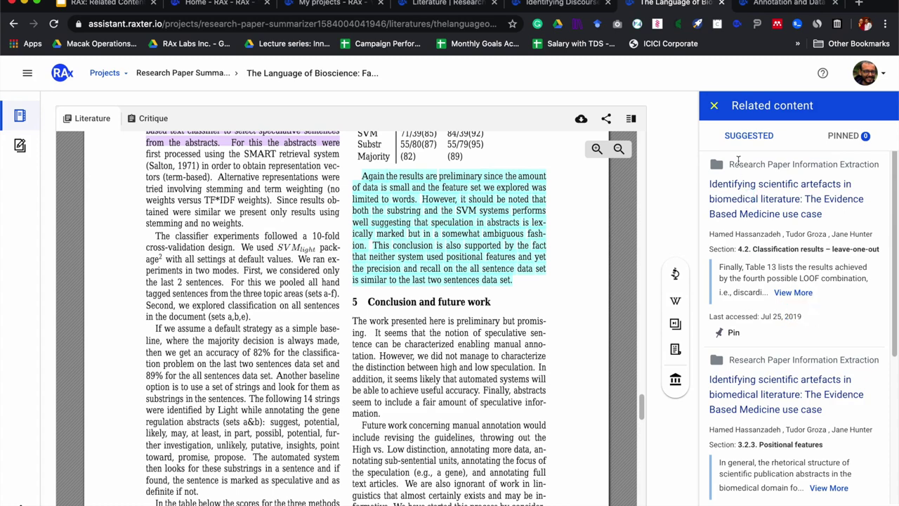
drag(732, 164, 876, 163)
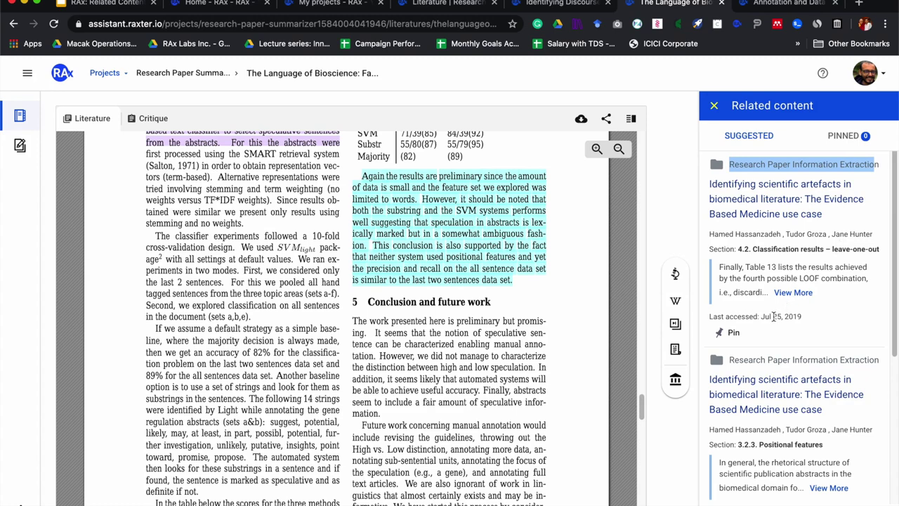
mouse_move(762, 316)
mouse_down()
mouse_move(799, 314)
mouse_move(762, 319)
mouse_up()
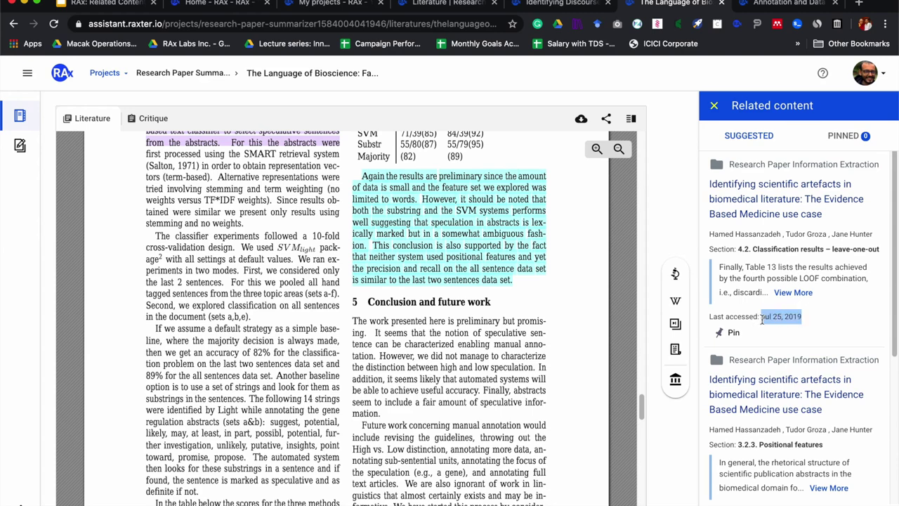
click(793, 292)
scroll(792, 292, up, 3)
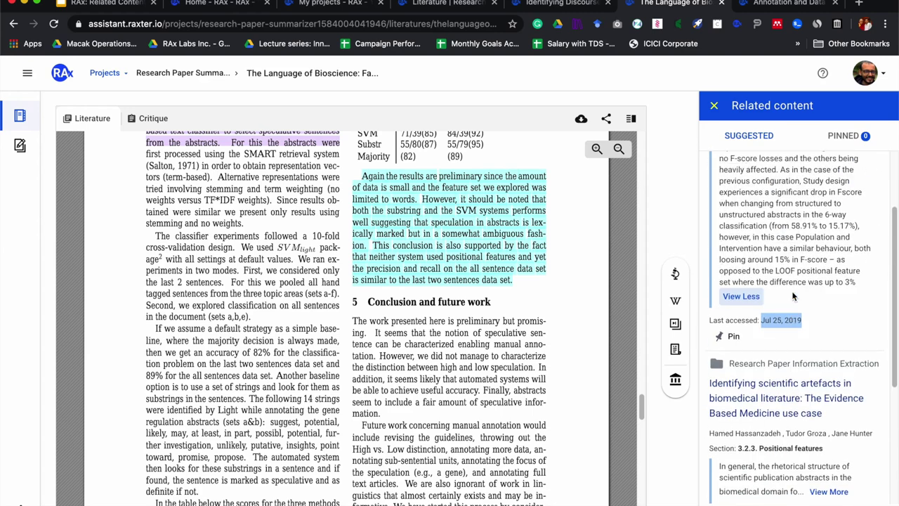
scroll(793, 298, up, 2)
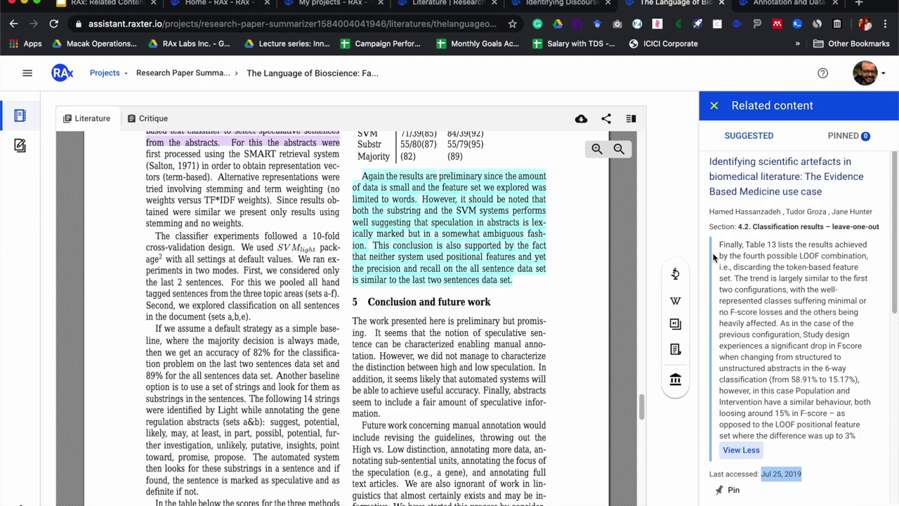
scroll(799, 243, down, 3)
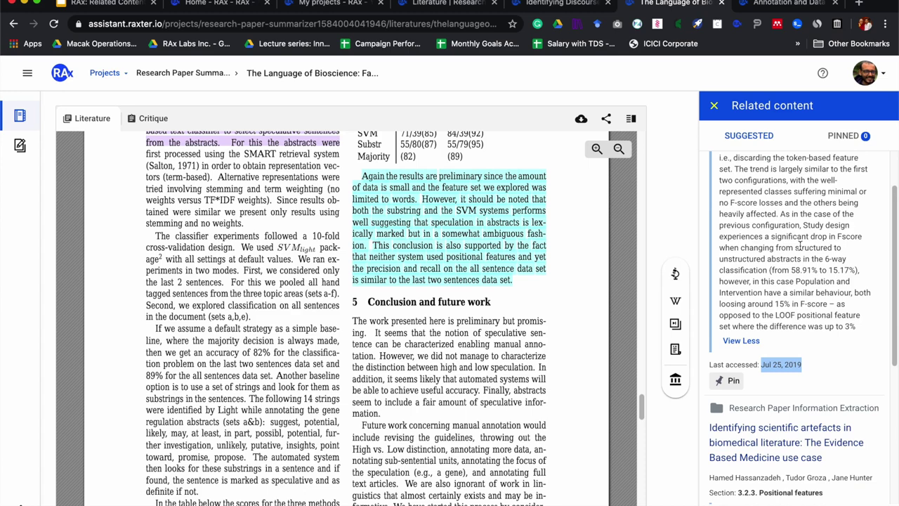
scroll(799, 246, down, 6)
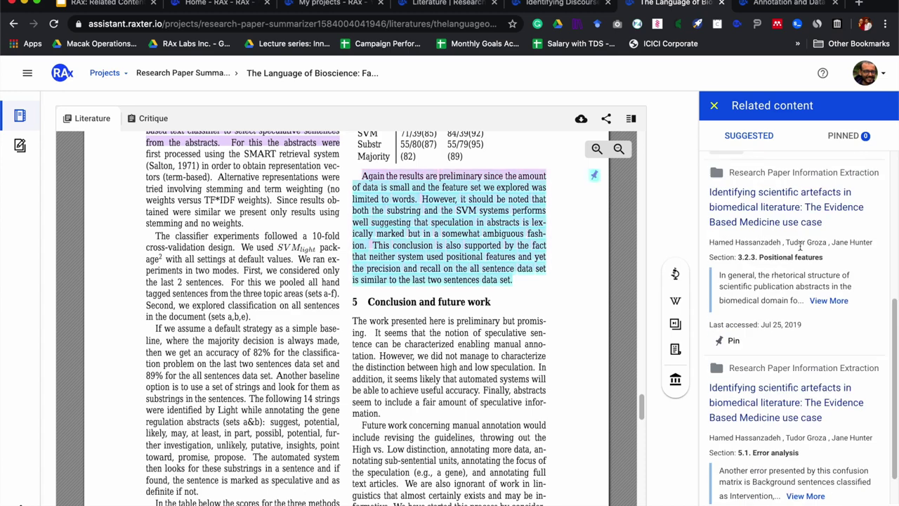
click(729, 340)
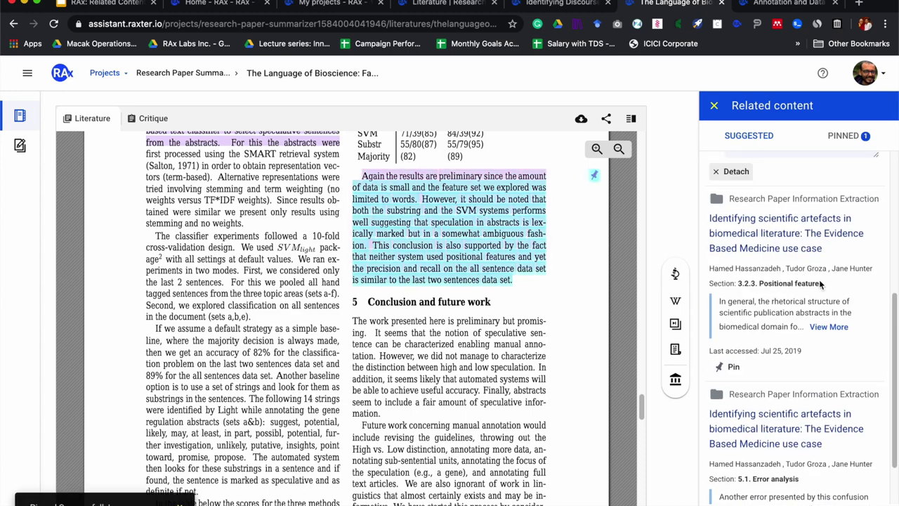
- Read the Positional features excerpt, list the pinned items, then show the 'Digging out related facts & figures' slide
click(826, 330)
scroll(827, 325, down, 3)
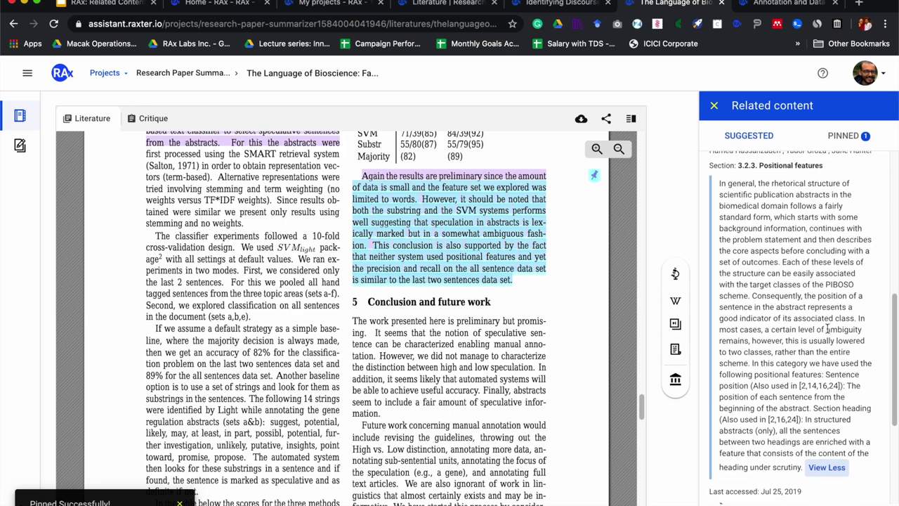
scroll(818, 337, down, 2)
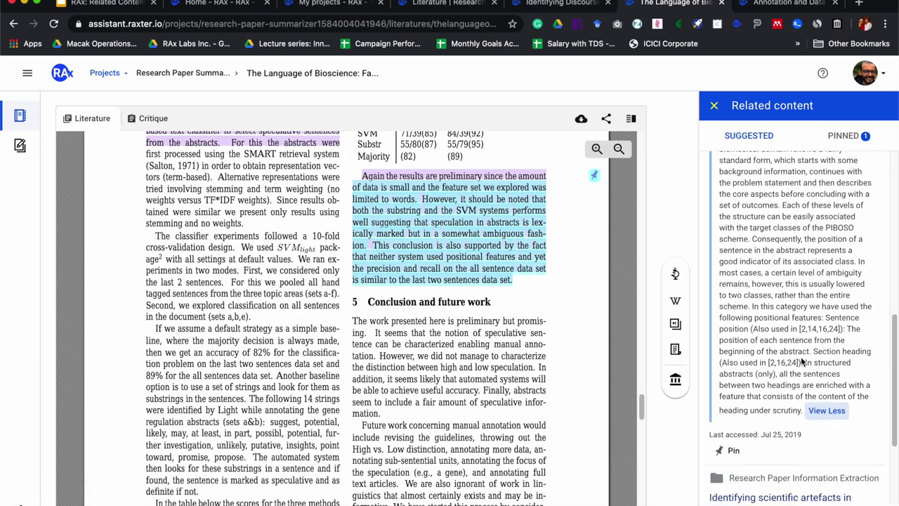
scroll(785, 381, down, 1)
scroll(784, 381, down, 2)
click(568, 181)
click(594, 176)
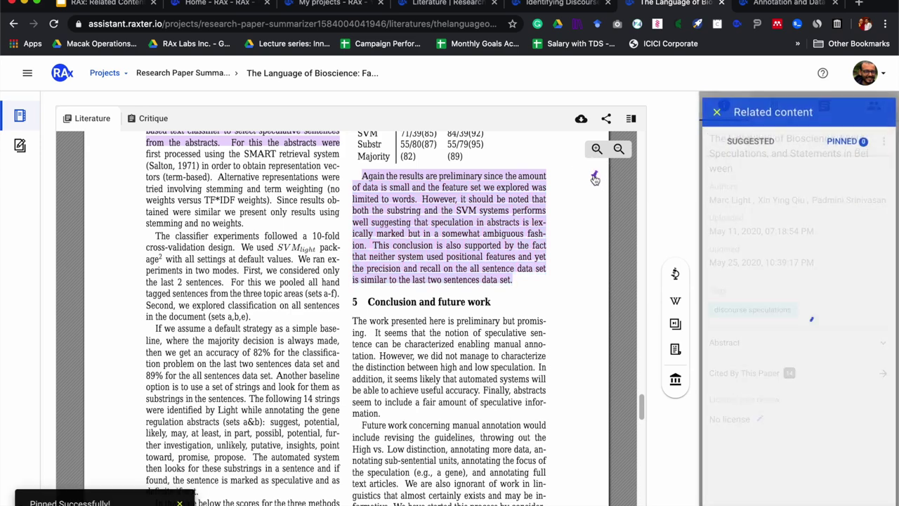
click(82, 7)
click(99, 361)
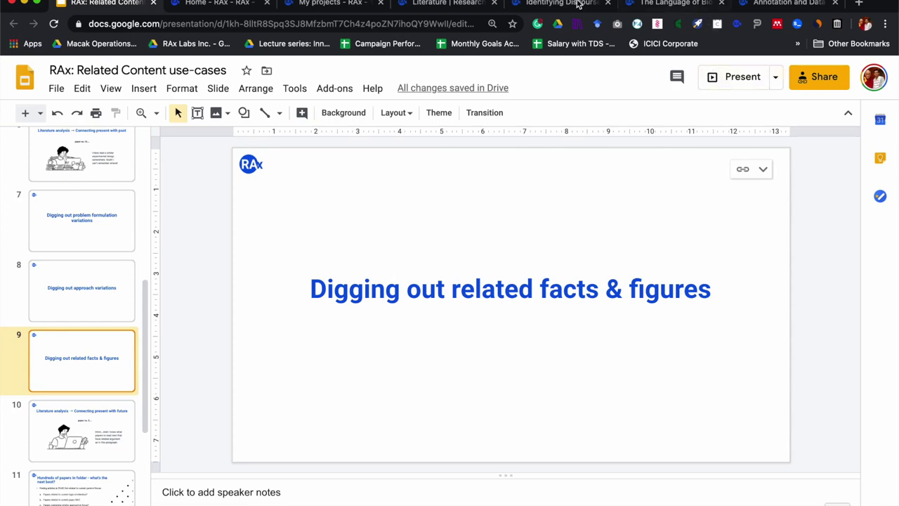
- Go back to RAx and open the Research Paper Summarizer literature list
click(523, 7)
click(453, 5)
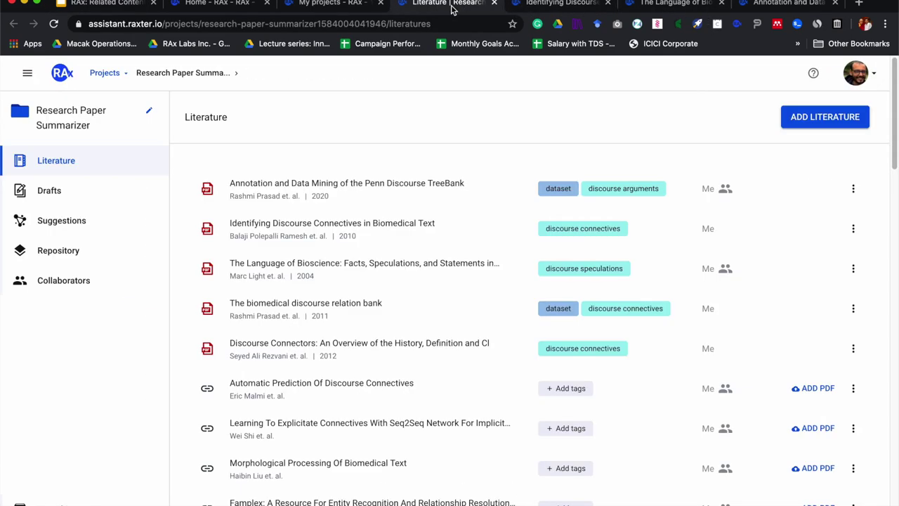
- Select the section 3.1 PDTB paragraph in Identifying Discourse Connectives and show its related content
click(540, 6)
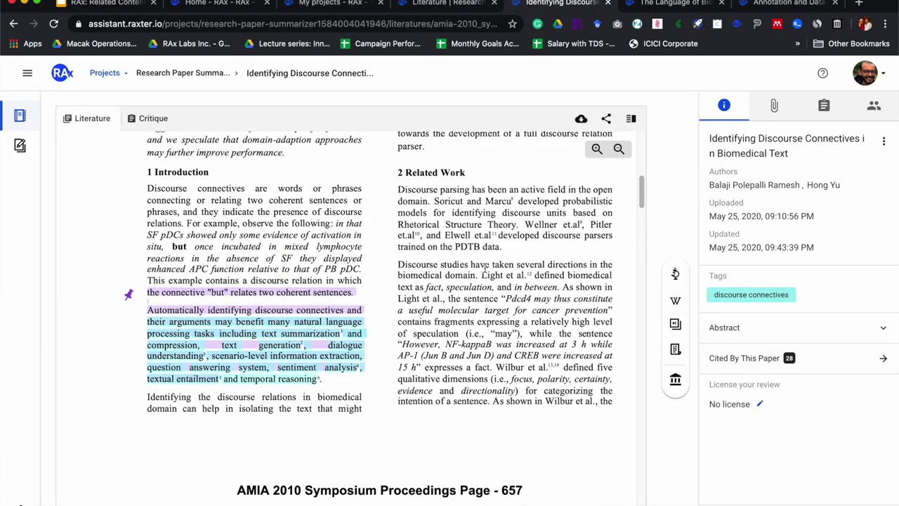
scroll(154, 384, down, 10)
scroll(154, 383, down, 1)
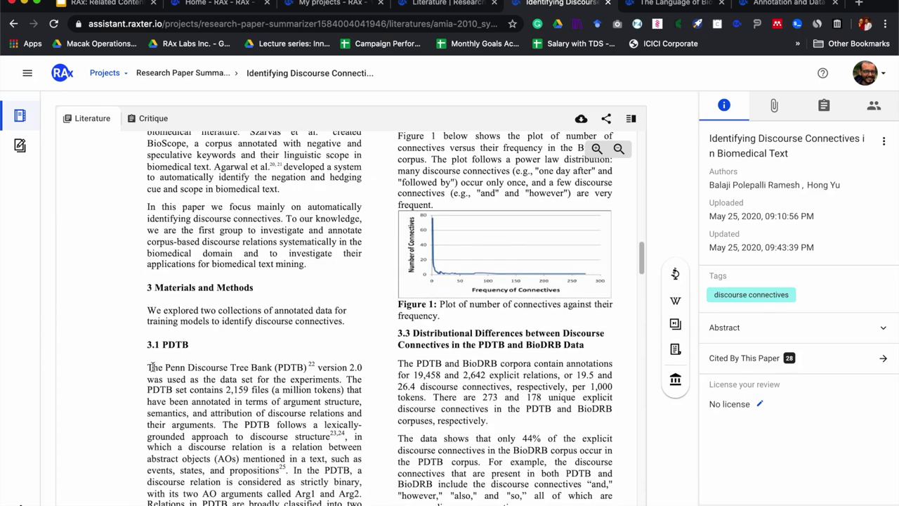
drag(149, 367, 215, 425)
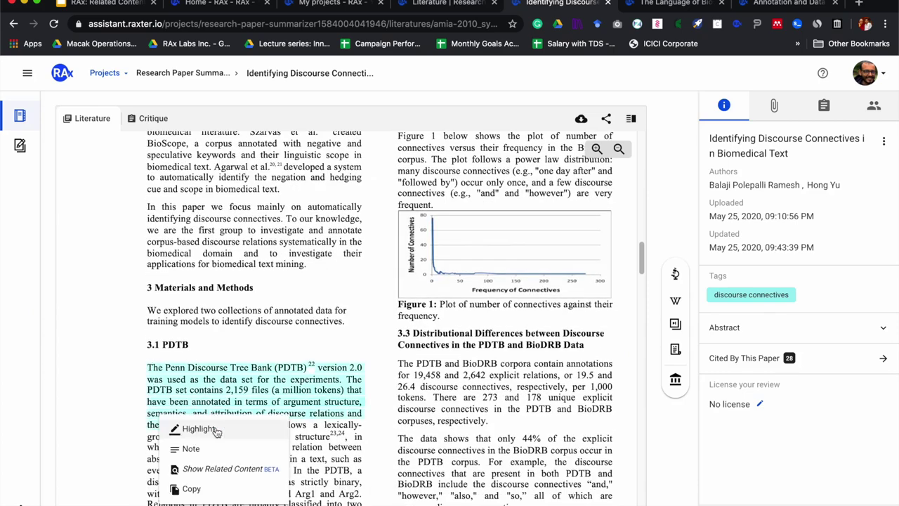
click(260, 469)
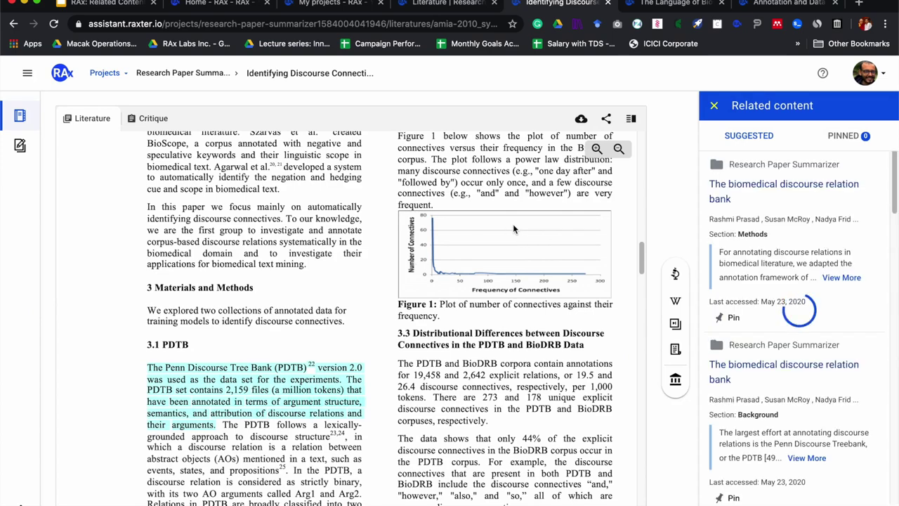
- Expand the first suggestion and pin the BioDRB excerpt from The biomedical discourse relation bank
scroll(836, 246, down, 1)
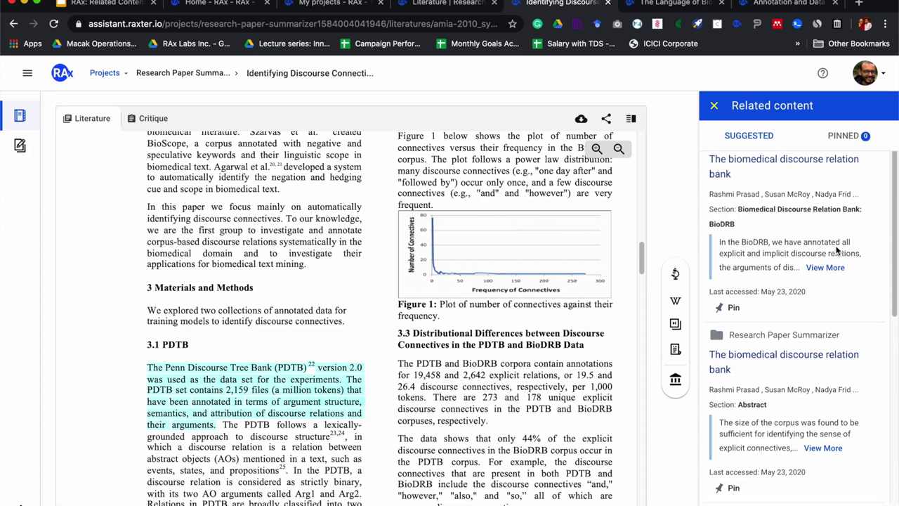
scroll(836, 246, up, 1)
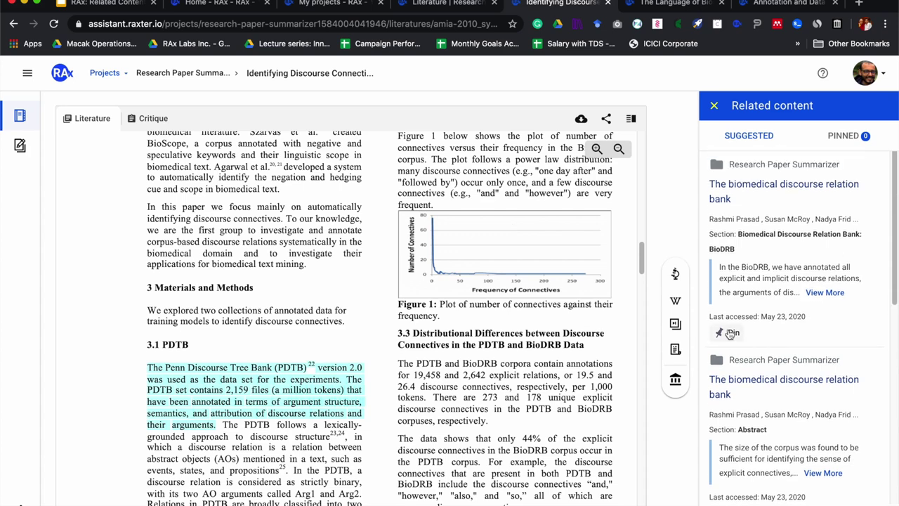
click(821, 292)
scroll(818, 295, down, 1)
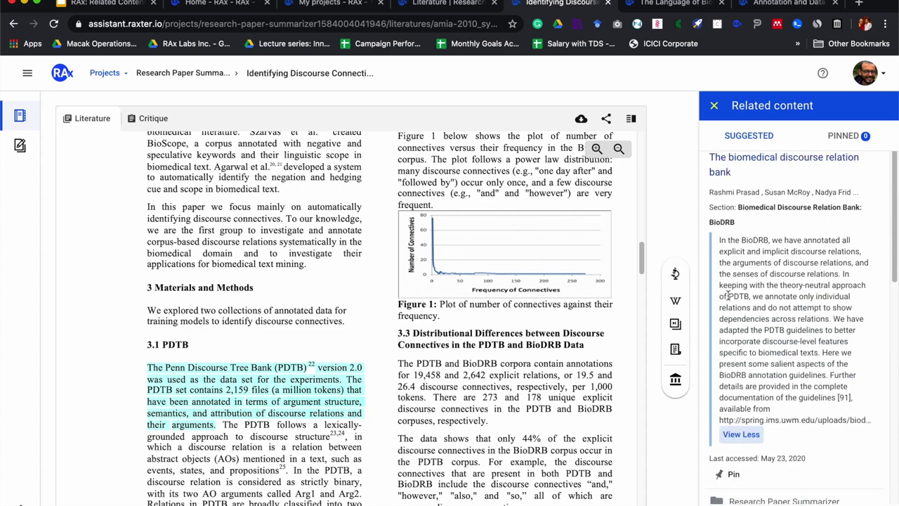
scroll(759, 295, down, 5)
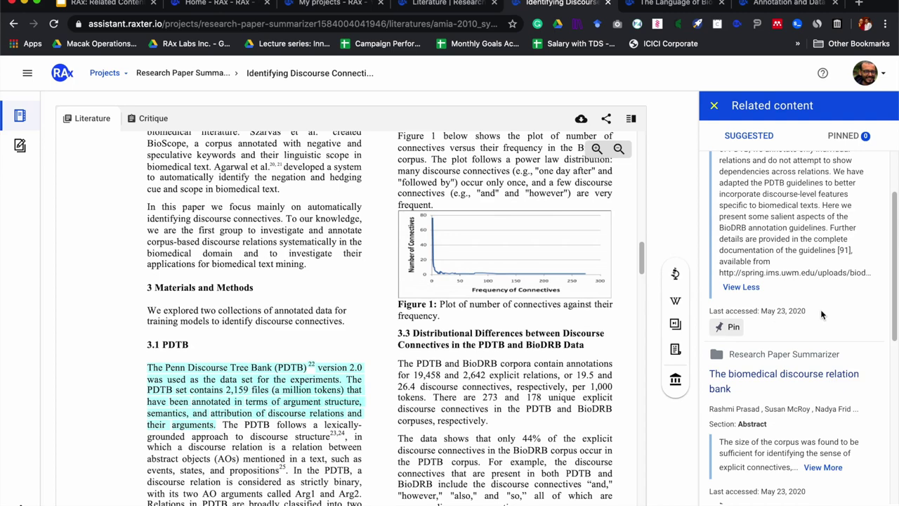
scroll(820, 309, down, 6)
click(447, 417)
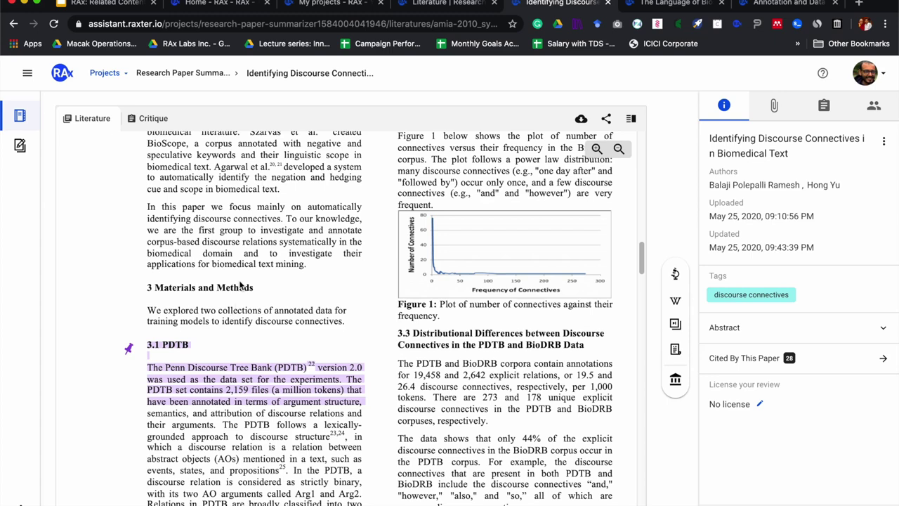
- View the pinned BioDRB excerpt, then start presenting the use-cases slides full screen
click(250, 363)
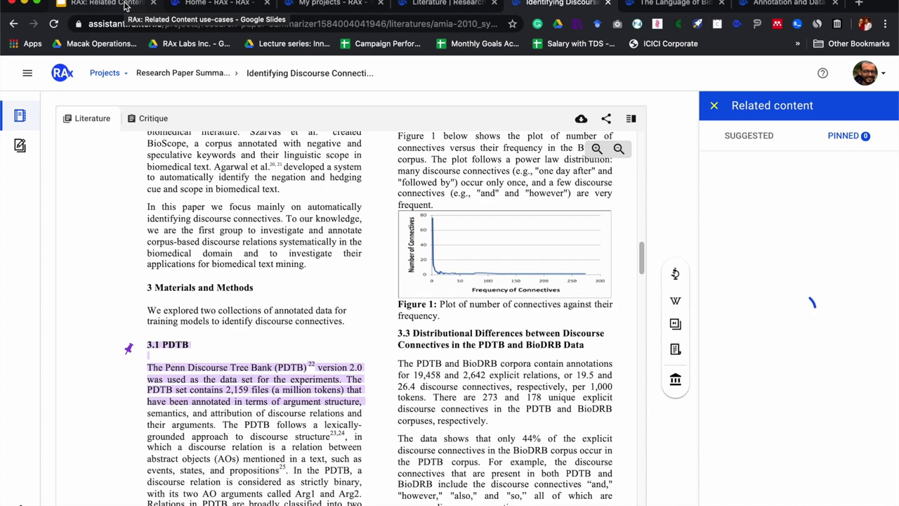
click(125, 5)
click(731, 76)
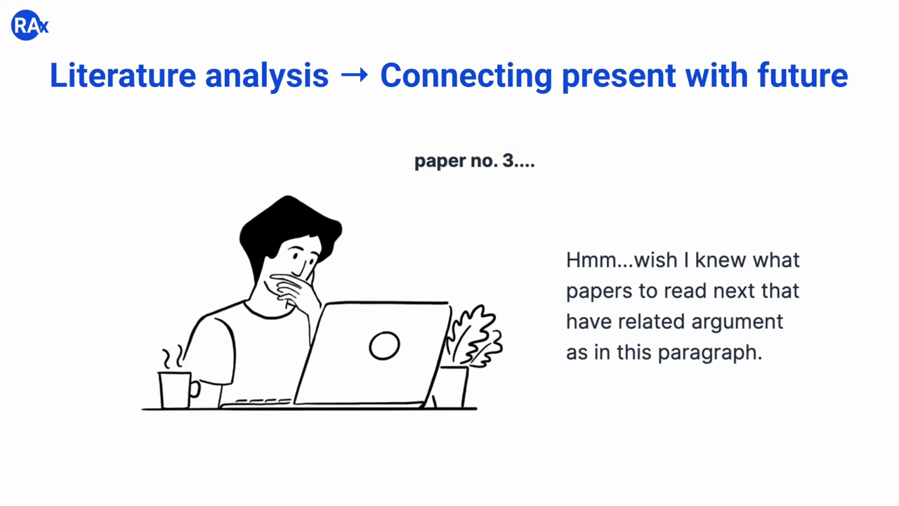
- Advance to the 'Hundreds of papers in folder - what's the next best?' slide and exit full screen
key(Right)
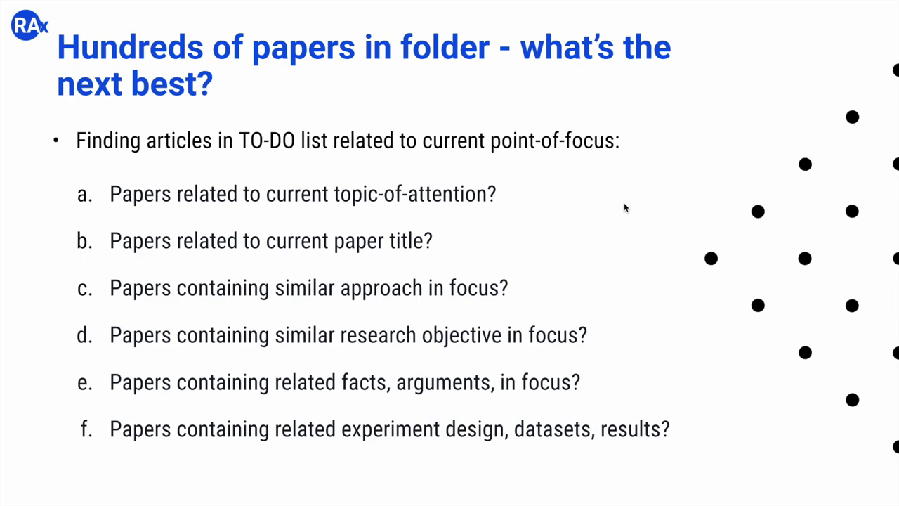
key(Escape)
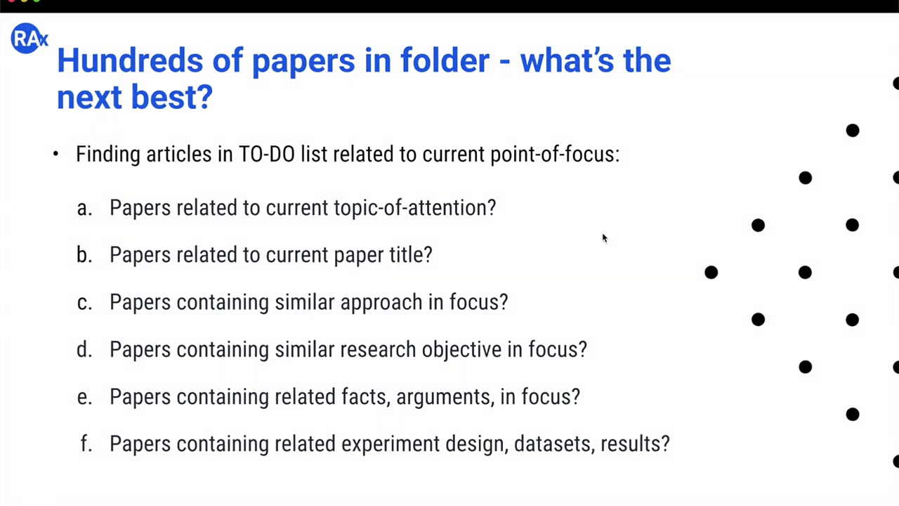
- In the Identifying Discourse Connectives paper, show related content for the 'For the common discourse connective' paragraph and expand the suggestion
click(658, 5)
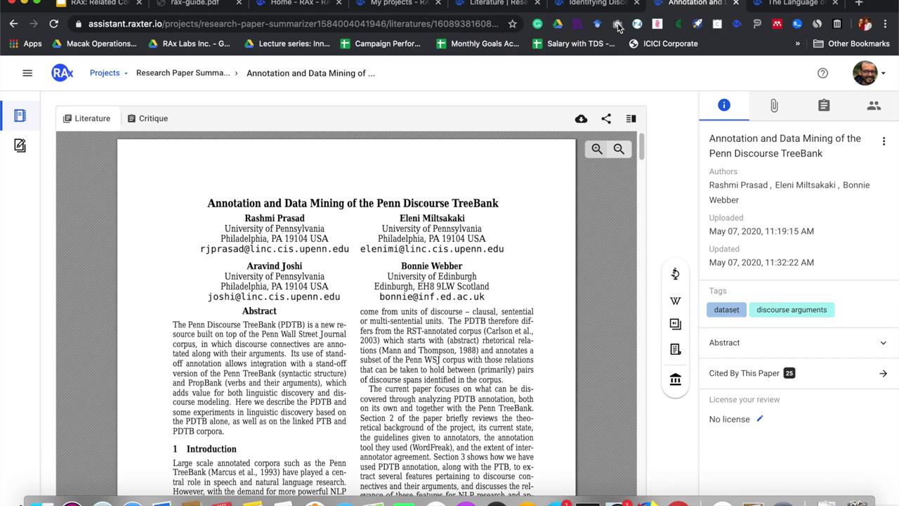
scroll(434, 280, down, 1)
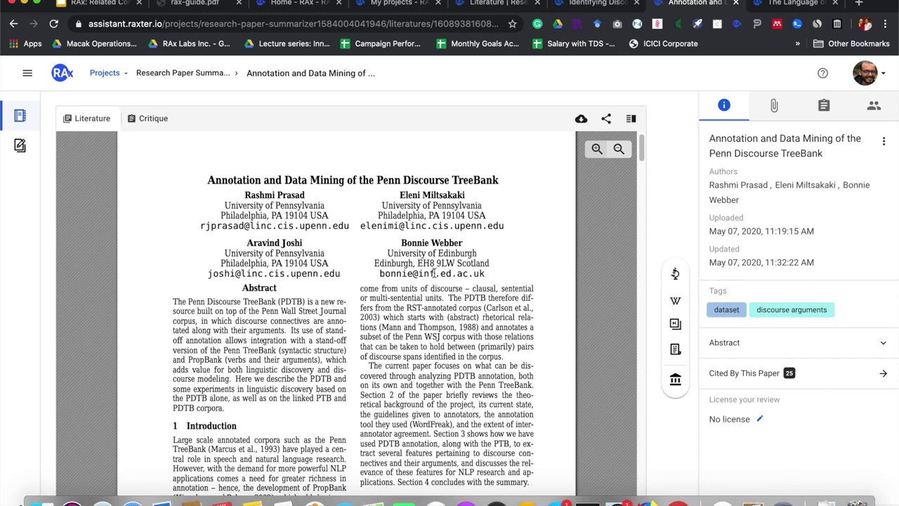
key(ctrl+shift+Tab)
scroll(435, 274, down, 1)
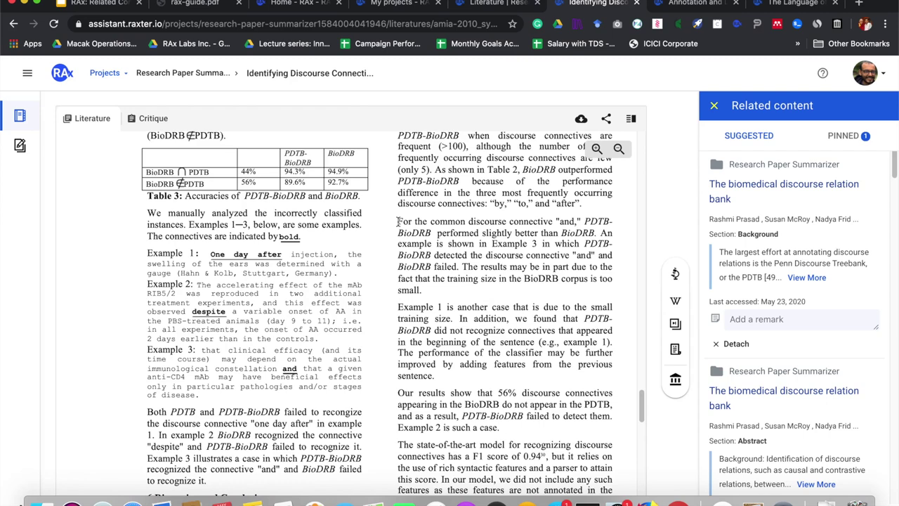
drag(398, 221, 422, 290)
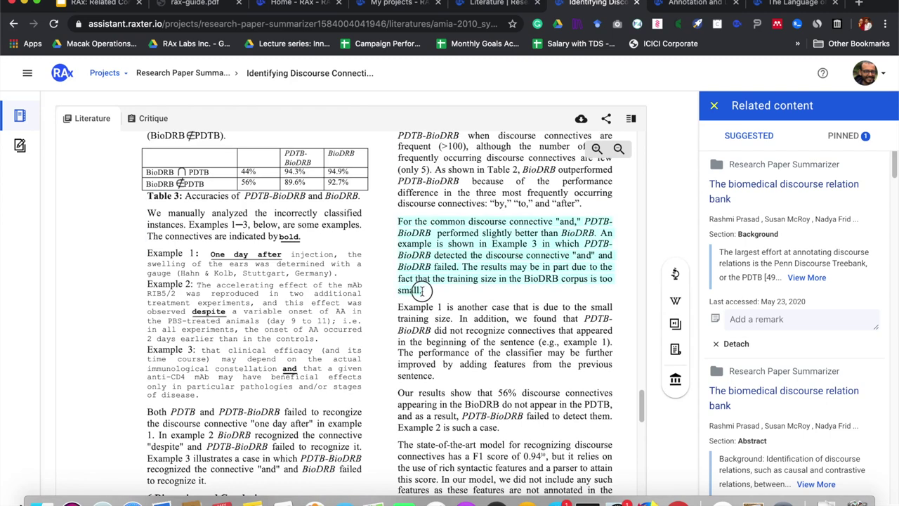
click(454, 387)
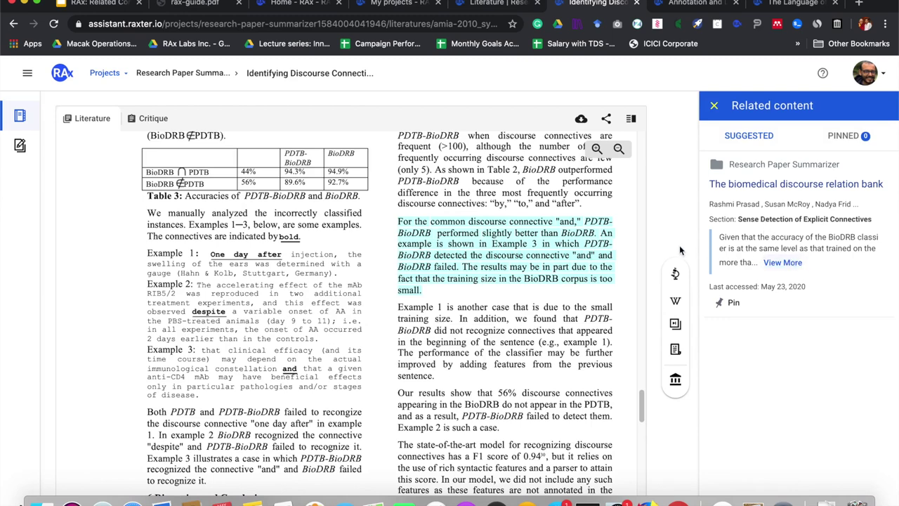
scroll(513, 238, down, 3)
click(781, 262)
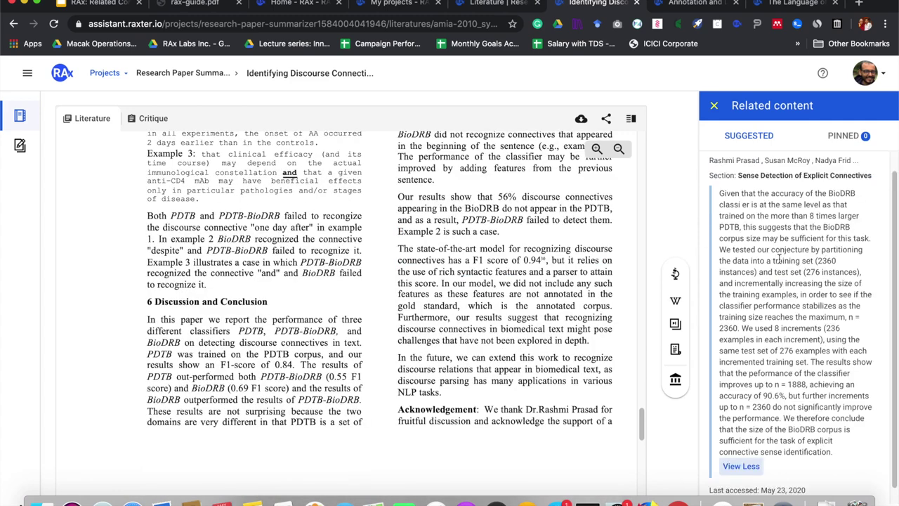
scroll(775, 255, down, 1)
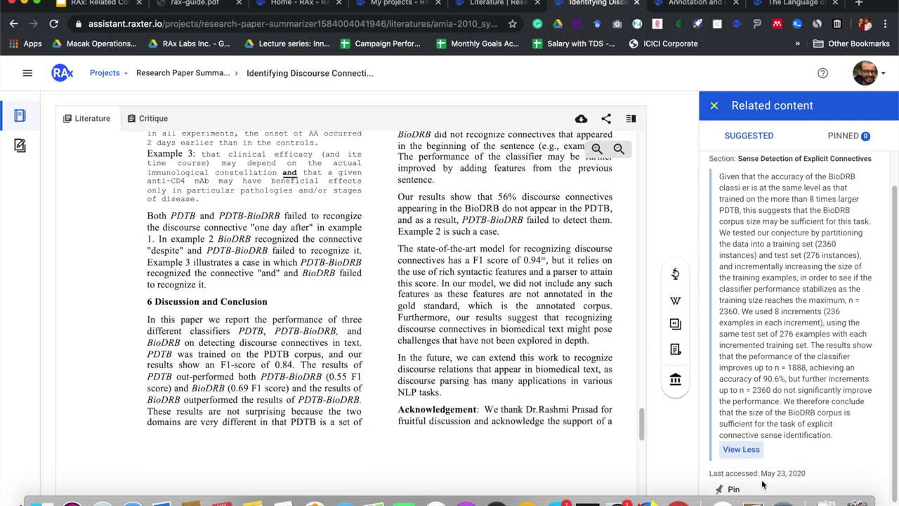
- Pin the suggested biomedical discourse relation bank excerpt and add the remark 'To be read.'
click(790, 407)
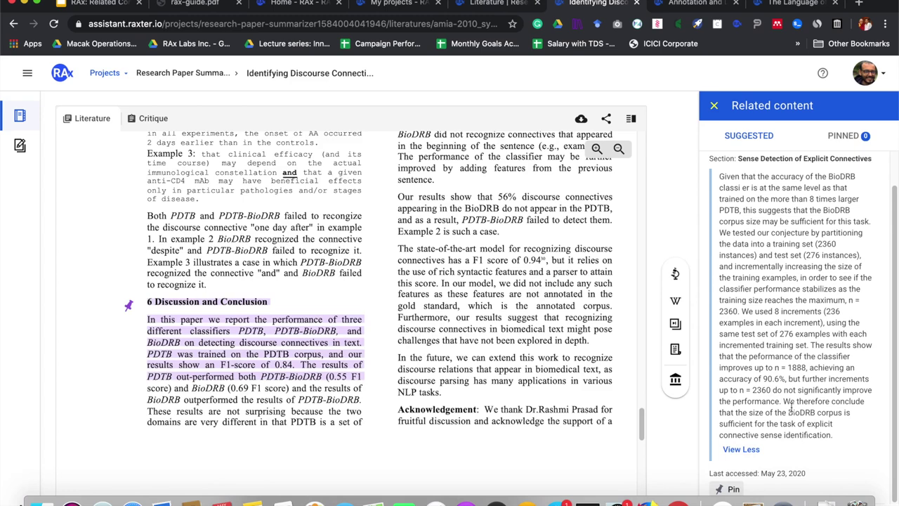
click(778, 490)
click(777, 490)
text(To be read)
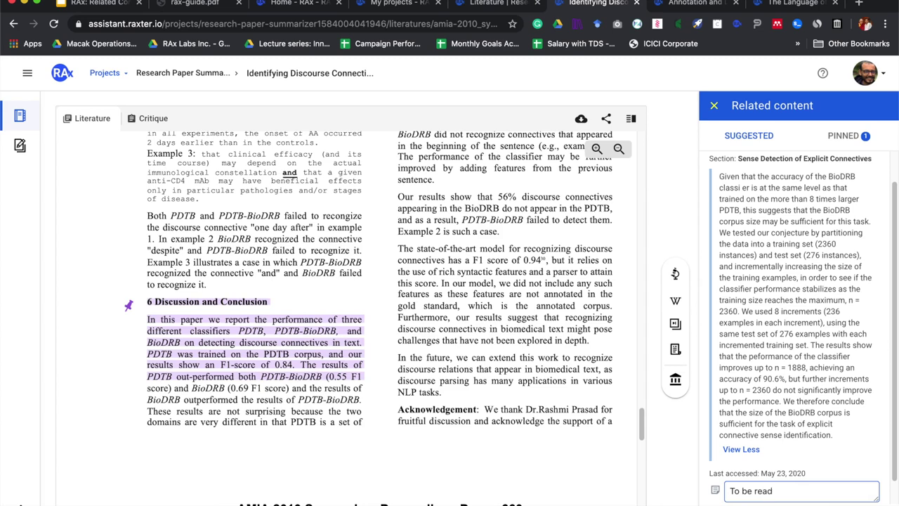
text(.)
key(Return)
scroll(480, 240, down, 3)
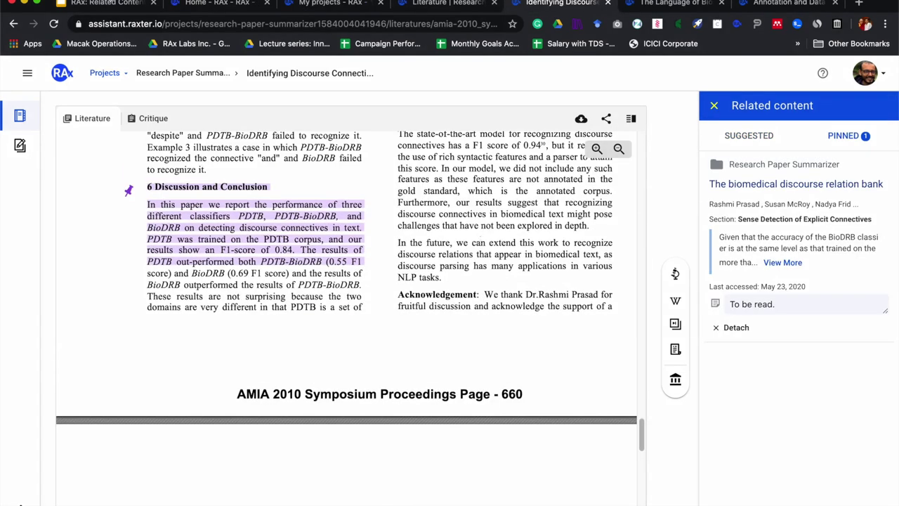